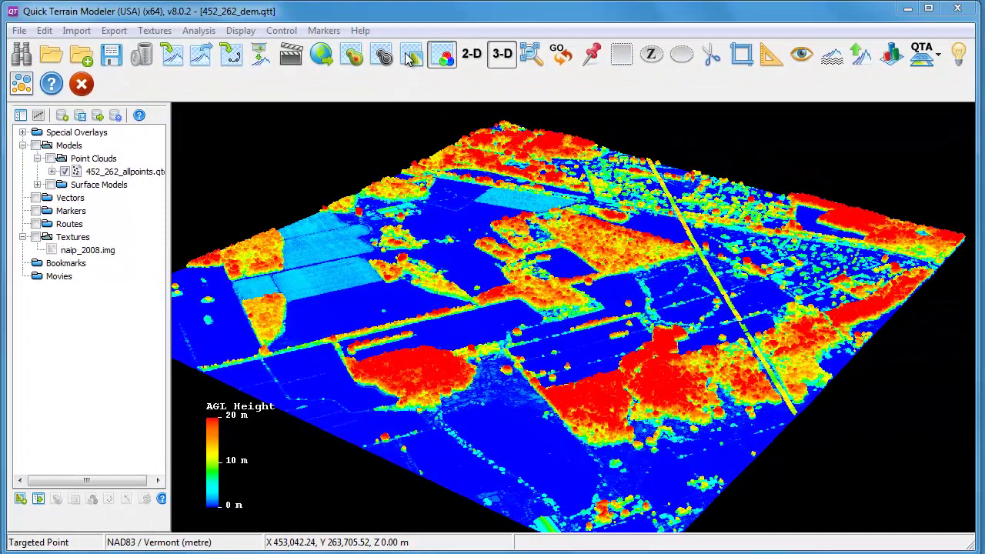
- Preview the naip_2008.img imagery draped over the point cloud, then restore the height colouring
left_click(411, 57)
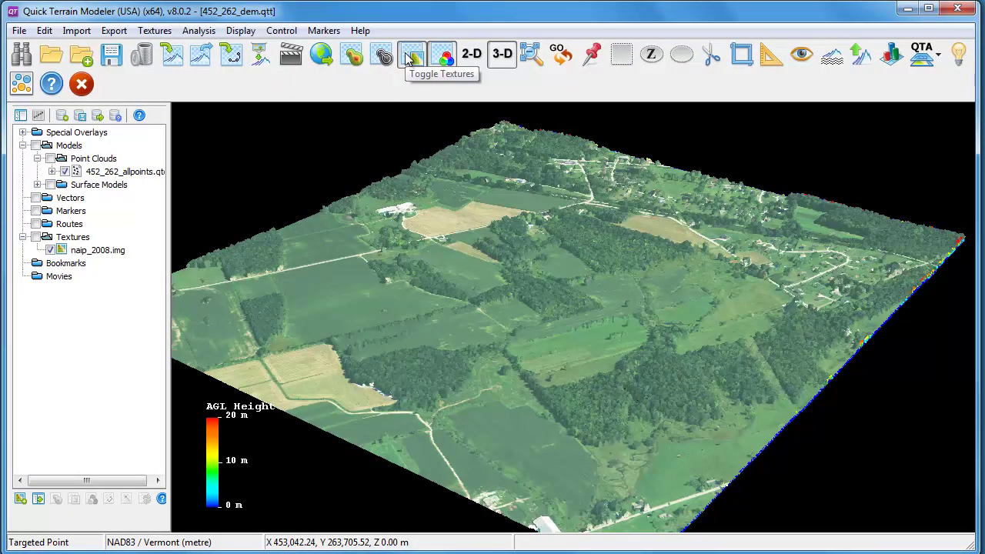
left_click(411, 57)
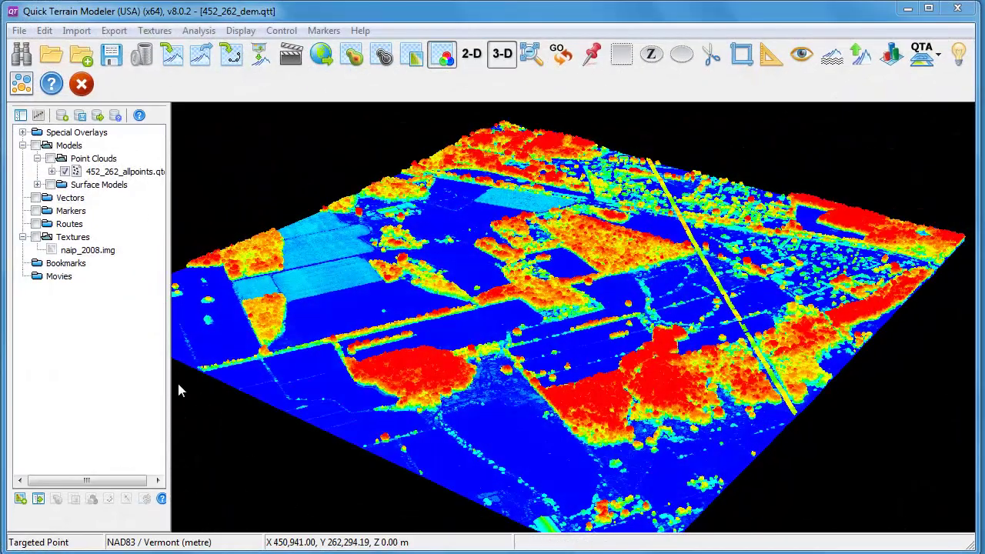
- Create a new empty movie and close its settings
right_click(60, 278)
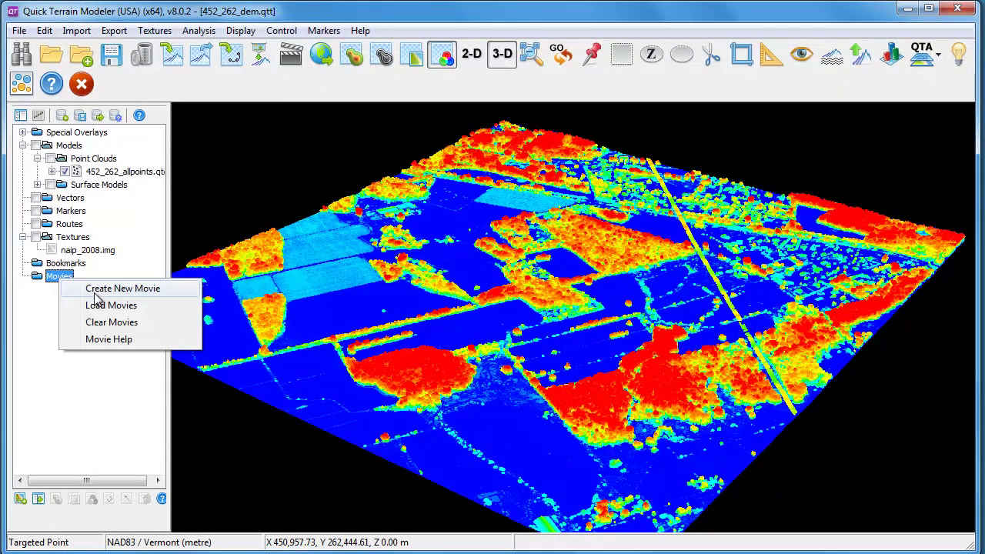
left_click(95, 291)
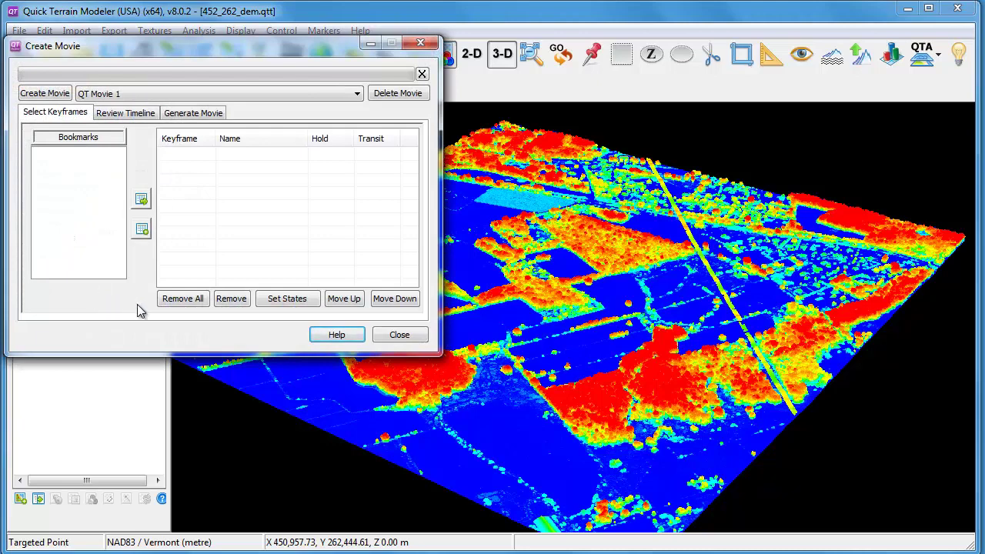
left_click(404, 339)
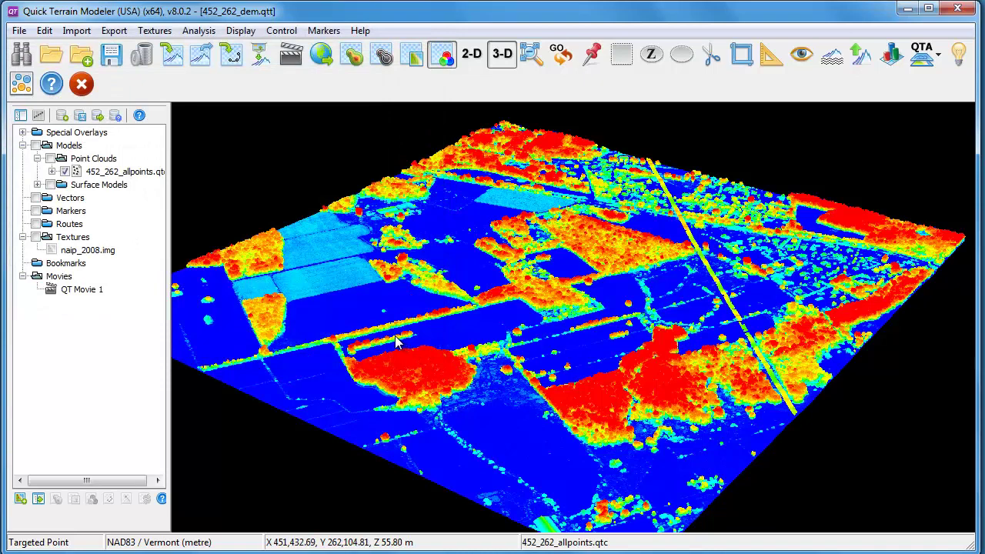
- Create five bookmarks, starting with the overview and continuing with closer views along the power line corridor
right_click(79, 268)
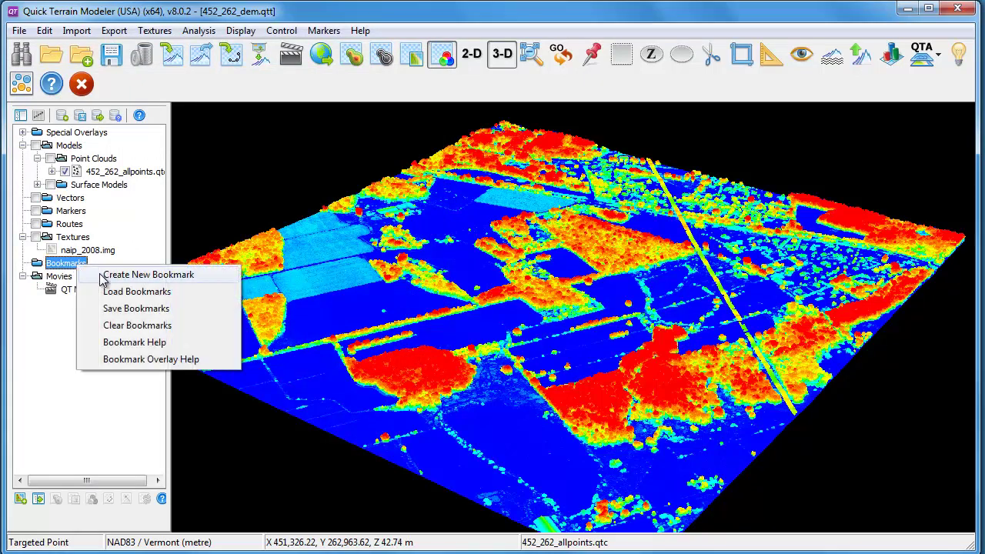
left_click(138, 274)
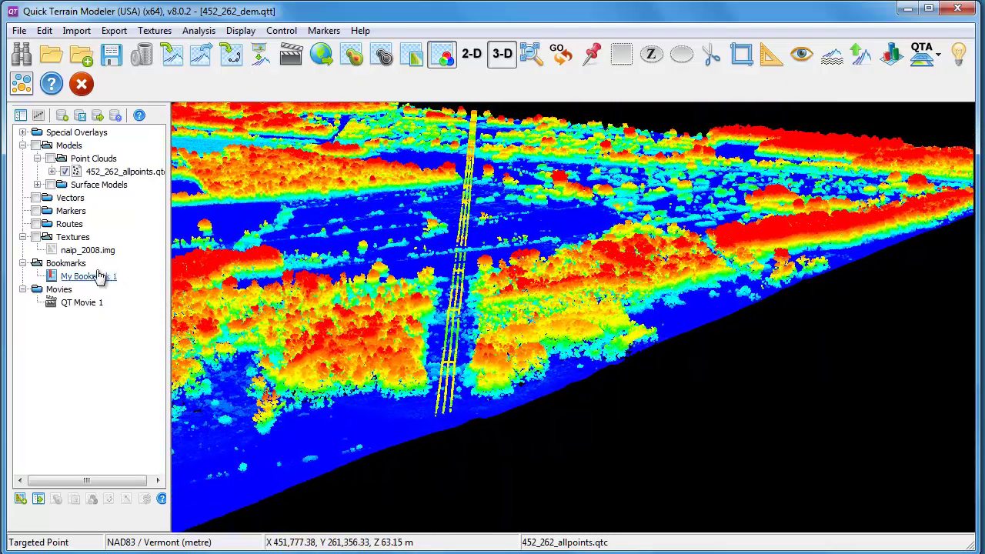
right_click(79, 268)
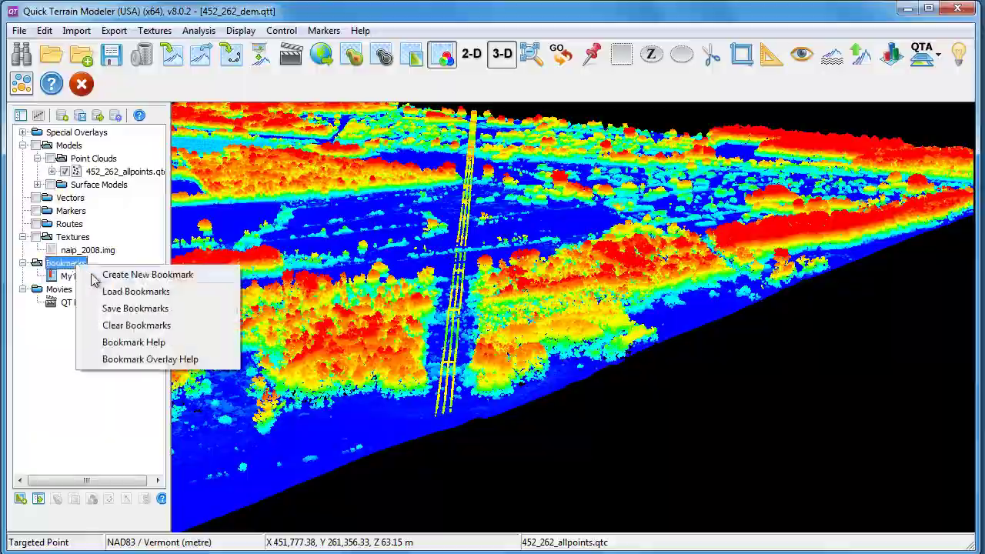
left_click(97, 274)
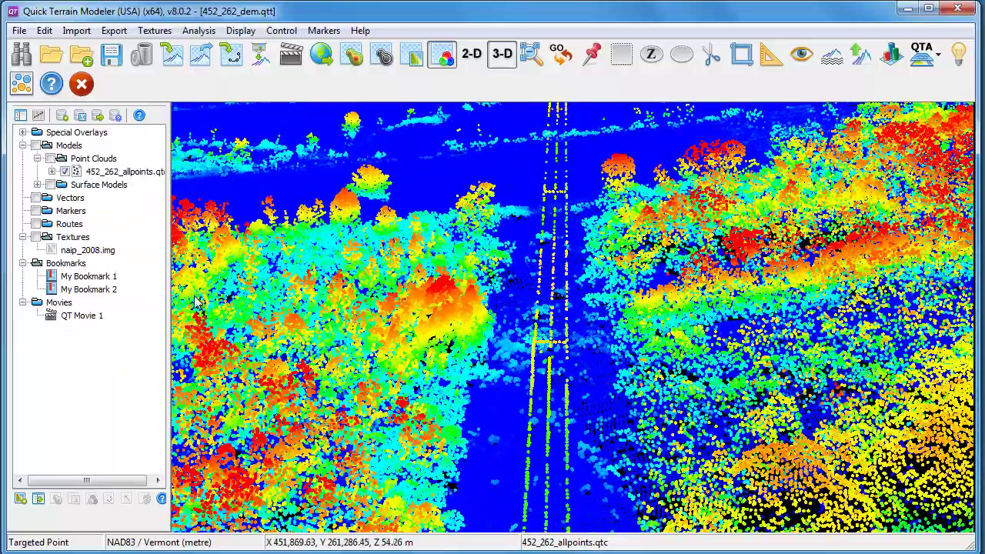
right_click(74, 263)
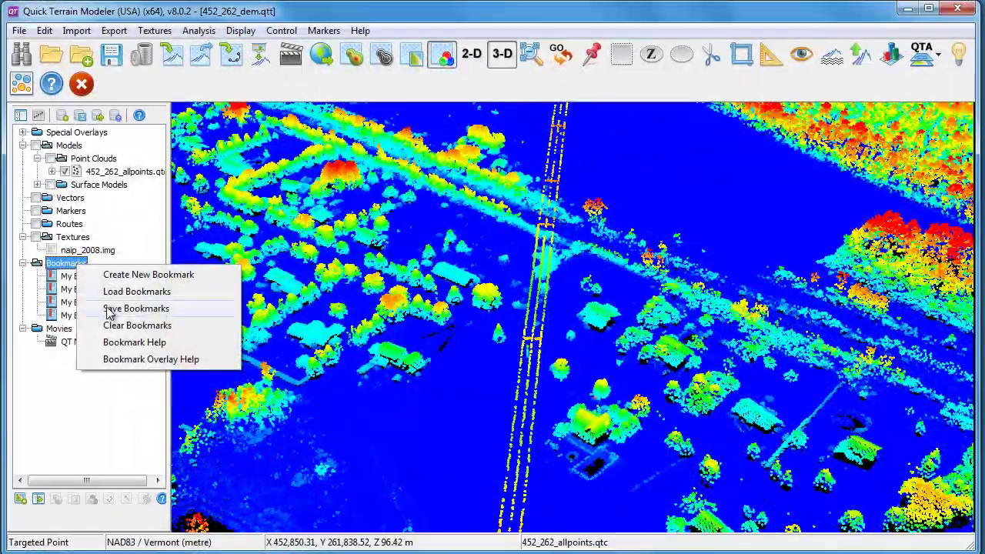
left_click(126, 279)
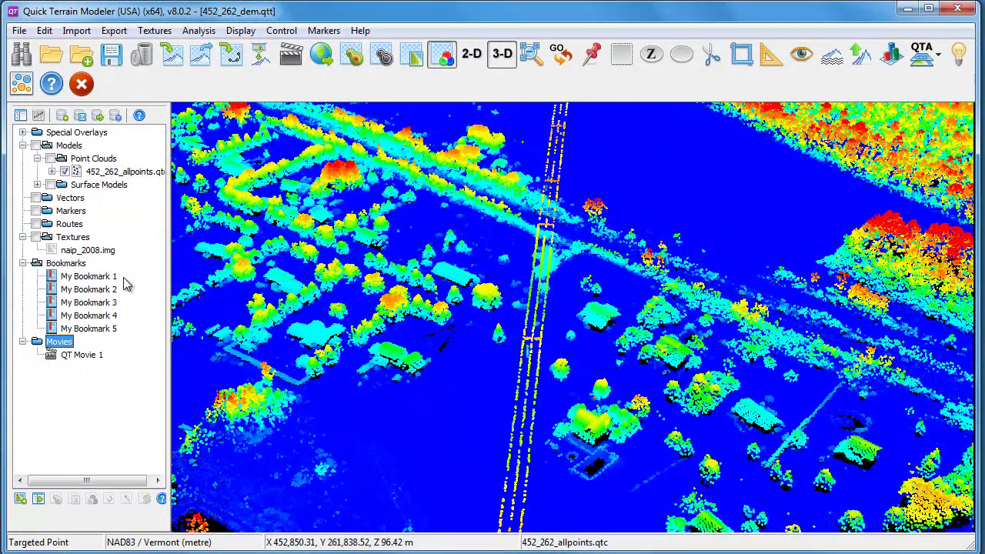
- Add all five bookmarks to QT Movie 1 as keyframes and play the movie on its timeline
right_click(84, 365)
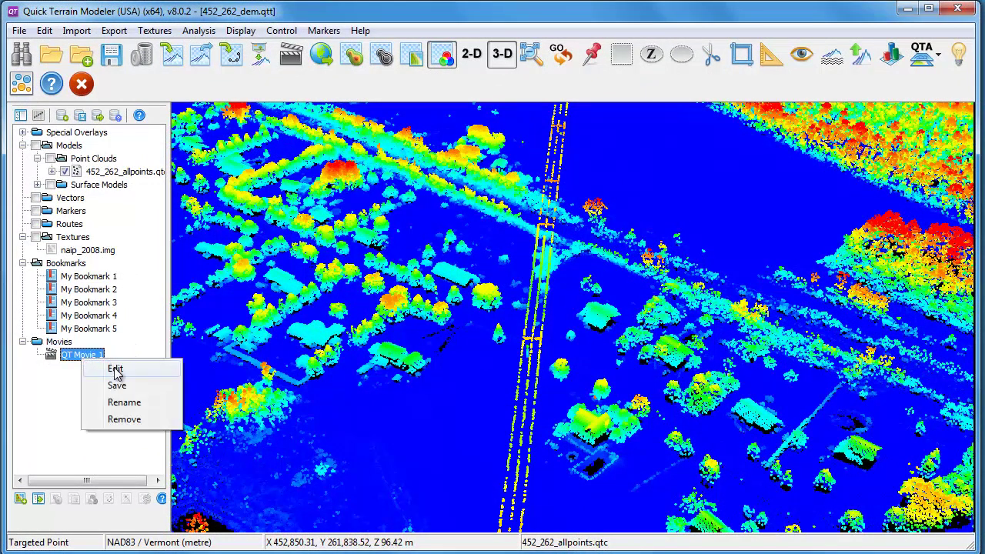
left_click(115, 371)
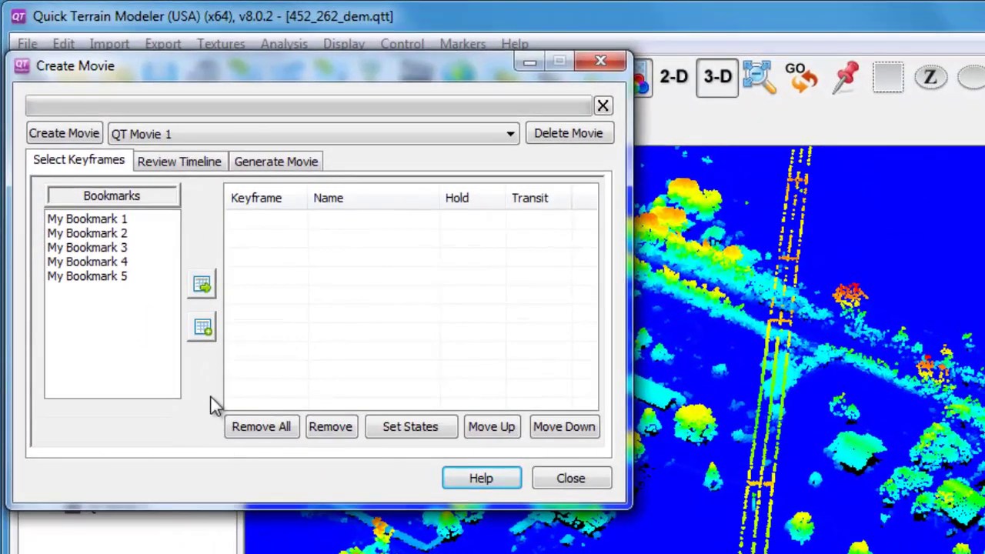
left_click(206, 331)
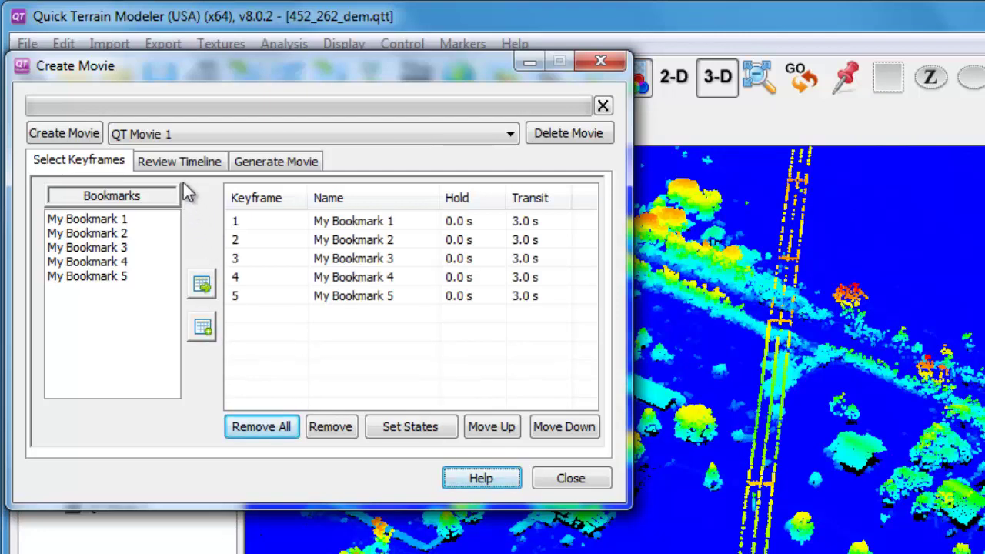
left_click(184, 160)
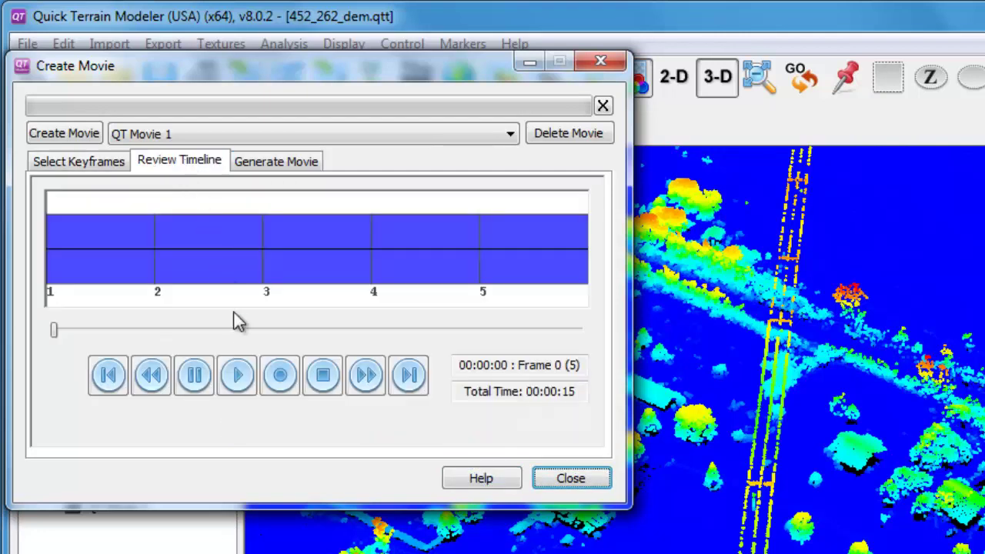
left_click(239, 377)
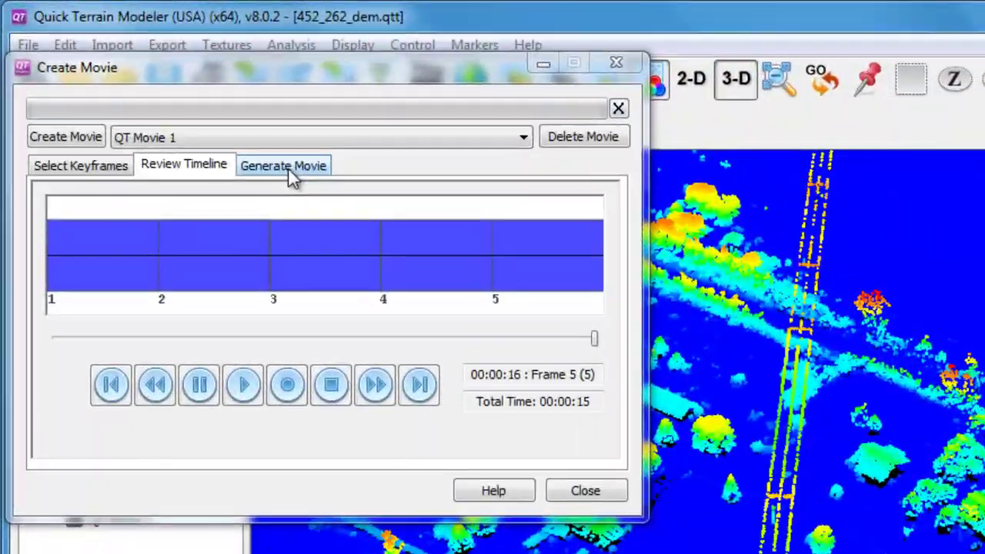
- Generate QT Movie 1 as an AVI file in the RockRiver folder at 8 fps with Microsoft Video 1 compression at quality 75
left_click(290, 173)
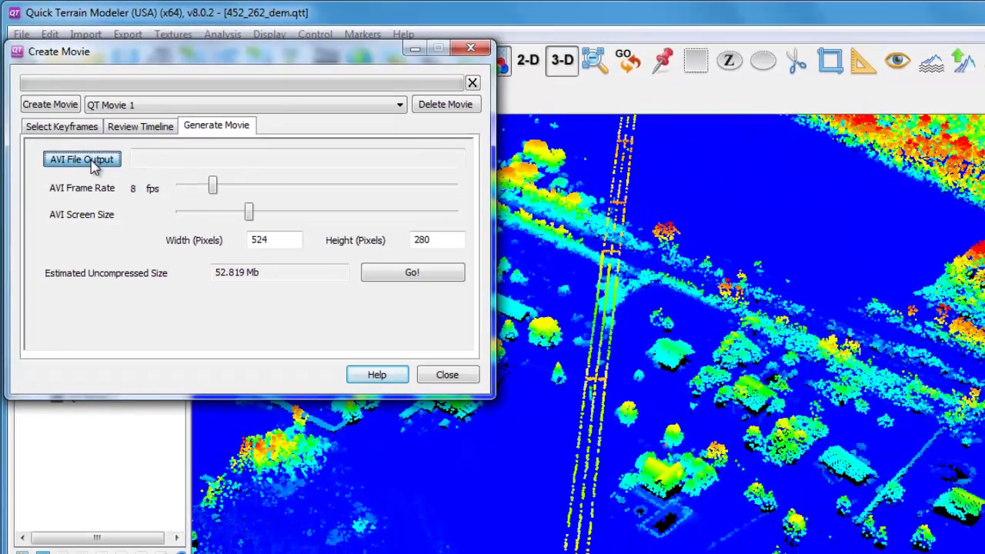
left_click(107, 189)
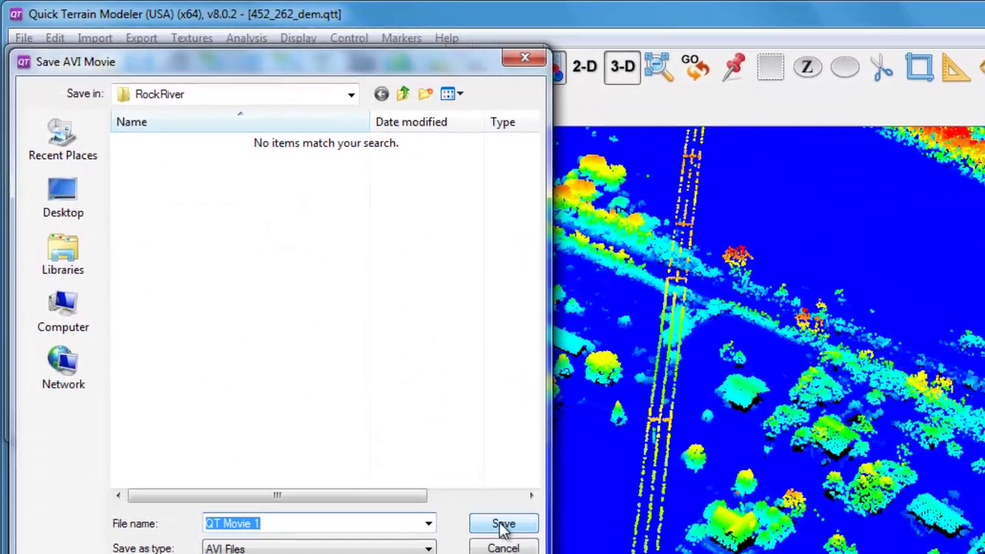
left_click(439, 459)
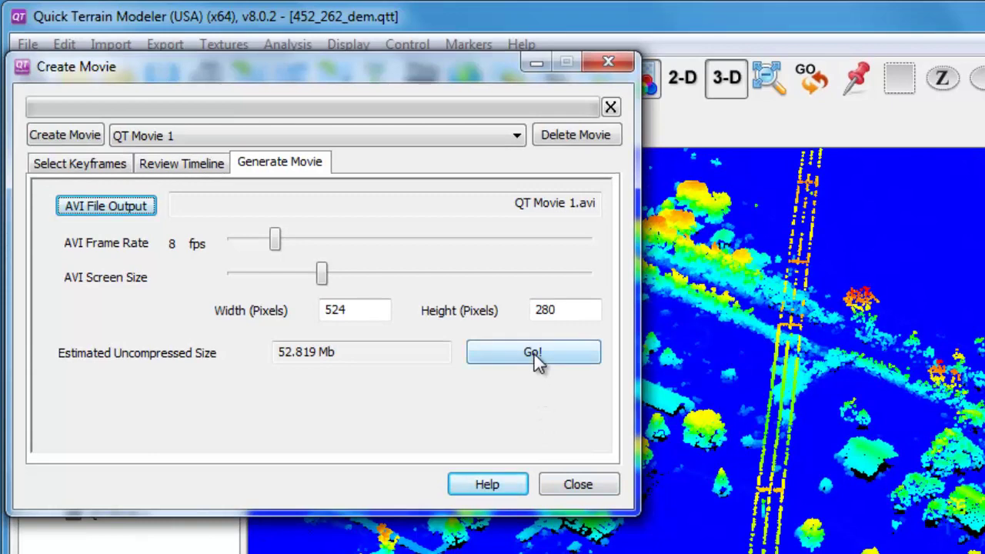
left_click(534, 354)
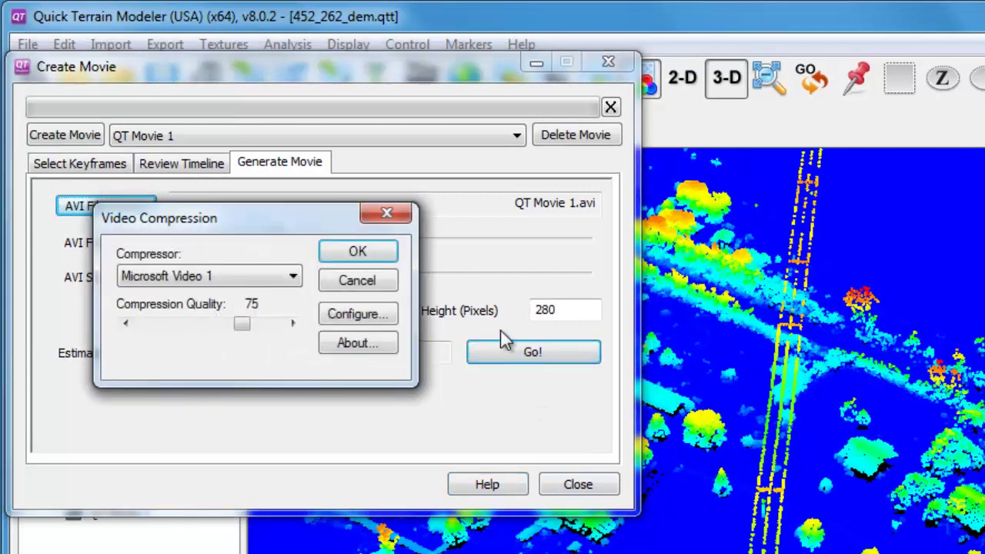
left_click(361, 250)
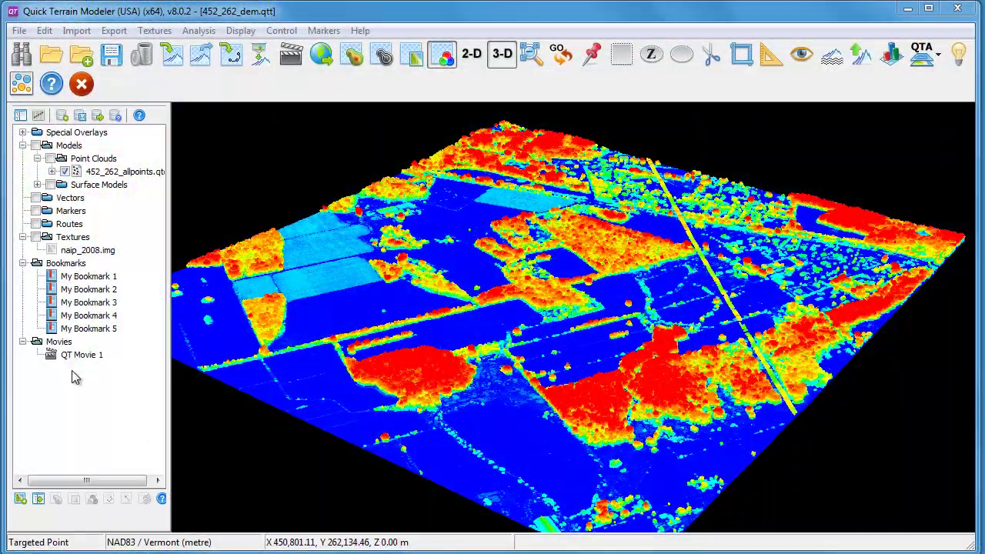
- Reopen QT Movie 1 for editing, turn on the textures and store that display state in keyframe 1
left_click(79, 355)
right_click(77, 355)
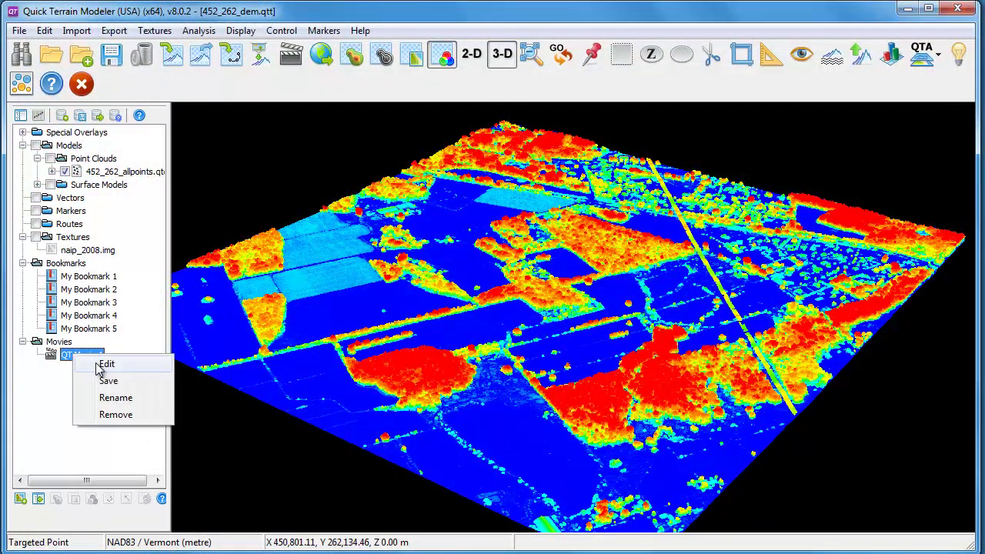
left_click(102, 365)
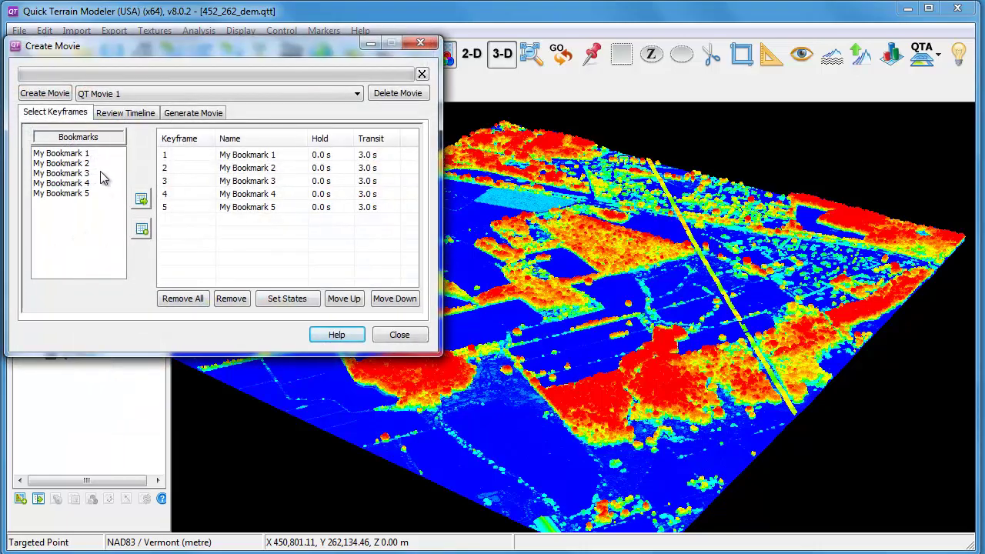
left_click(84, 154)
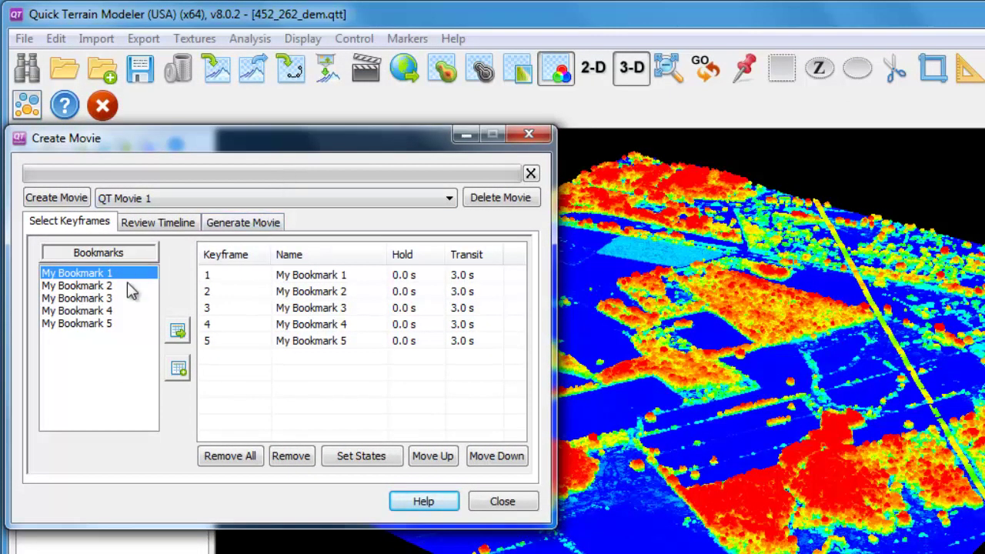
left_click(520, 75)
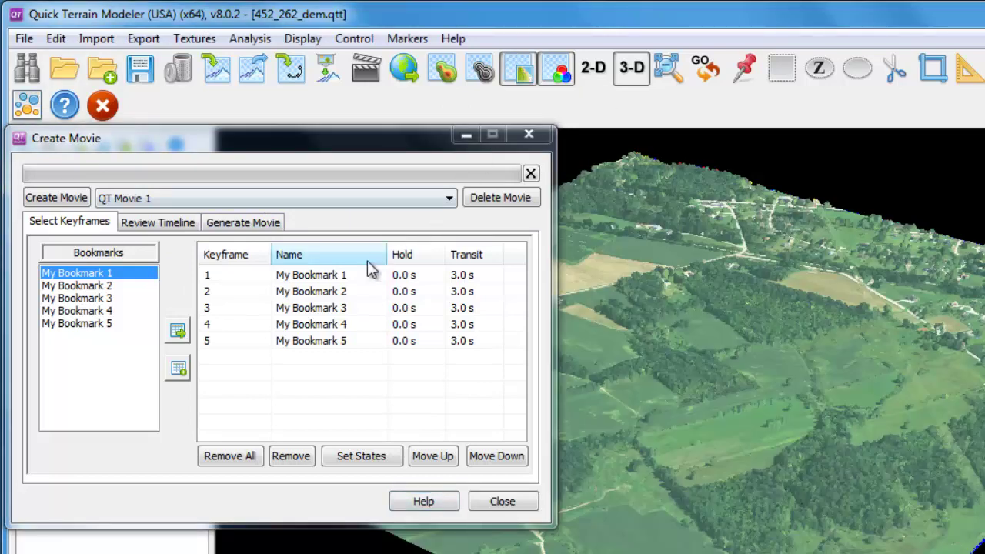
left_click(336, 275)
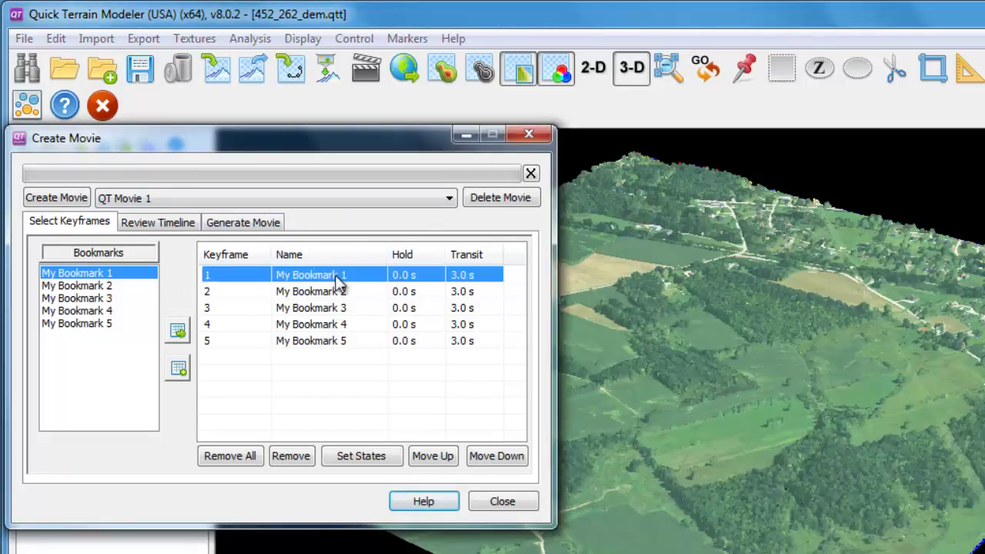
left_click(354, 456)
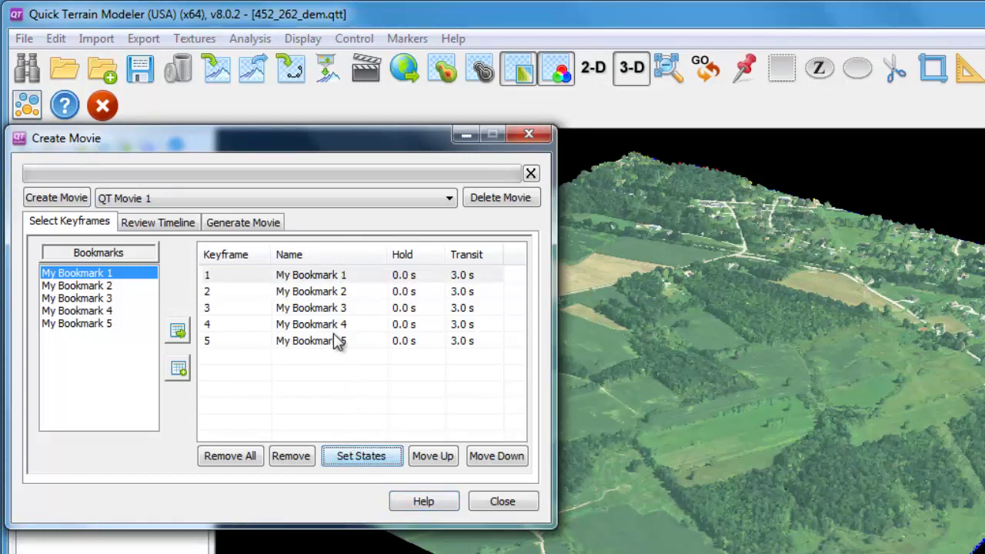
- Check the view of keyframe 2 and play the edited movie on the timeline
left_click(318, 297)
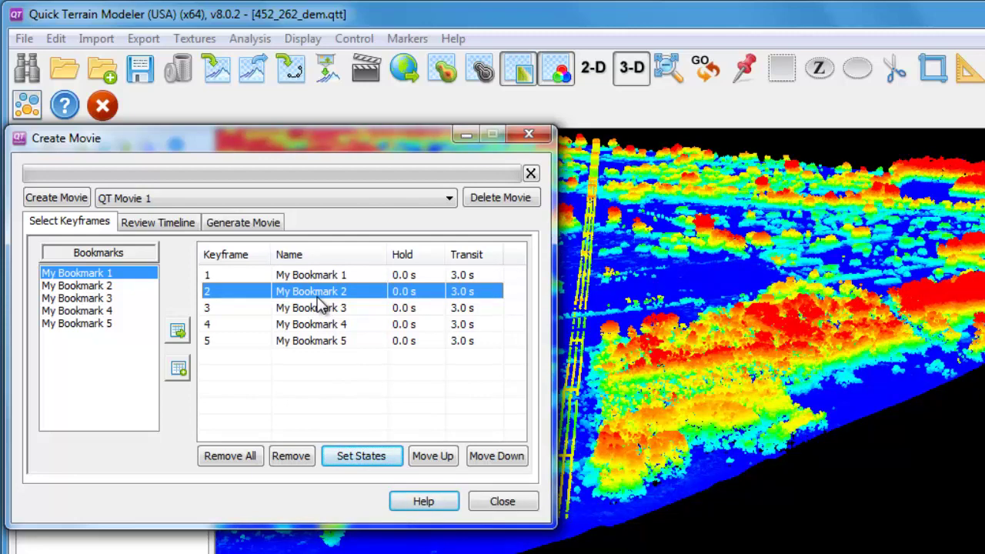
left_click(164, 225)
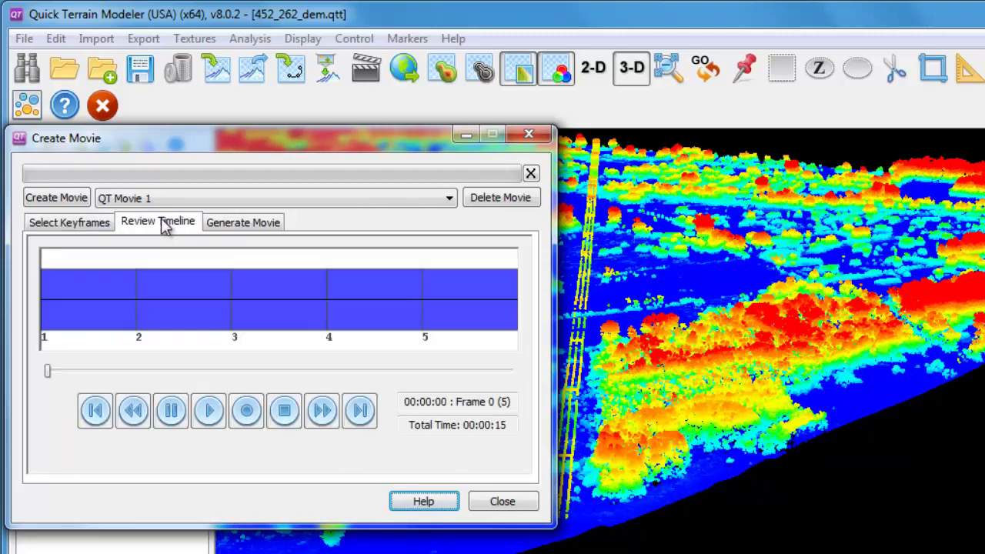
left_click(207, 411)
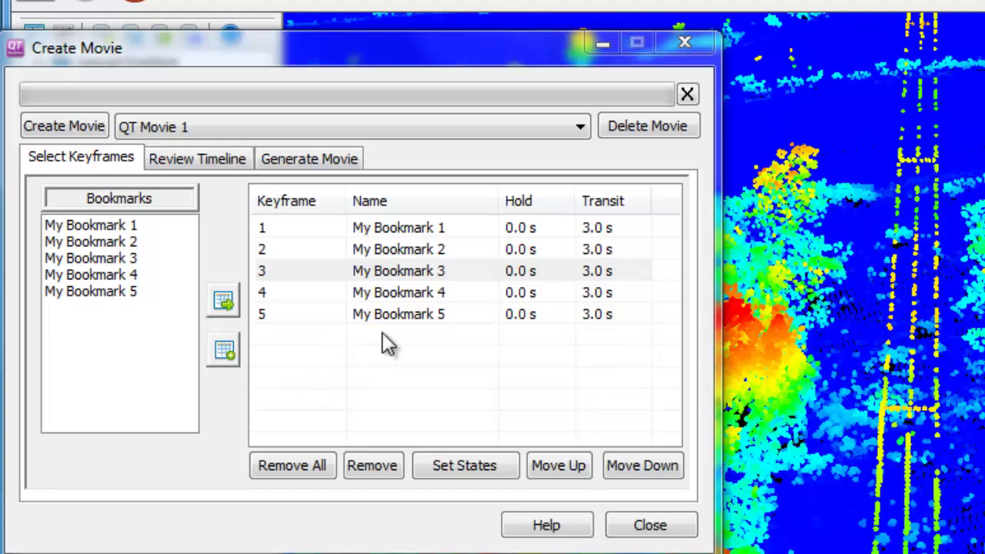
- Set the hold time of keyframe 3 (My Bookmark 3) to 5 seconds
right_click(440, 274)
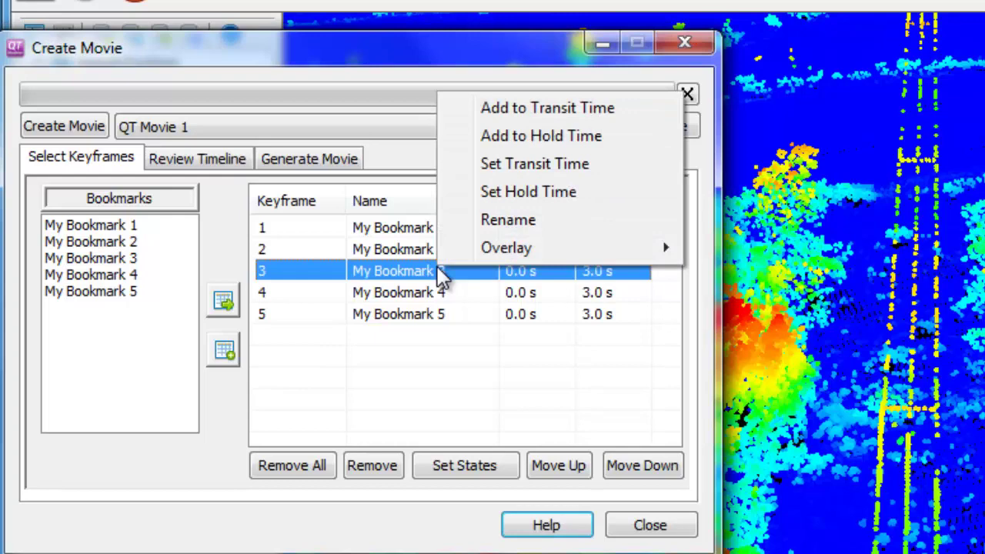
left_click(514, 193)
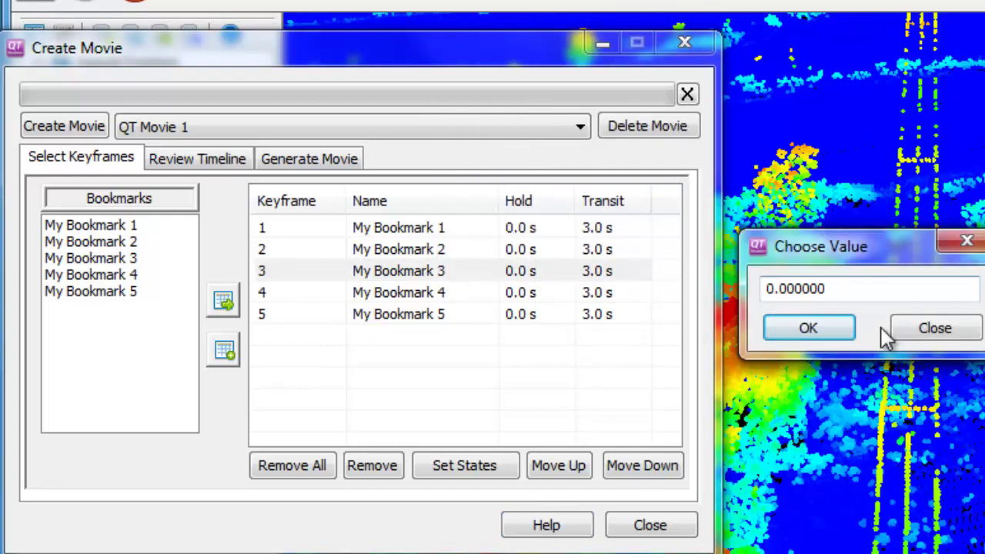
left_click_drag(851, 289, 751, 291)
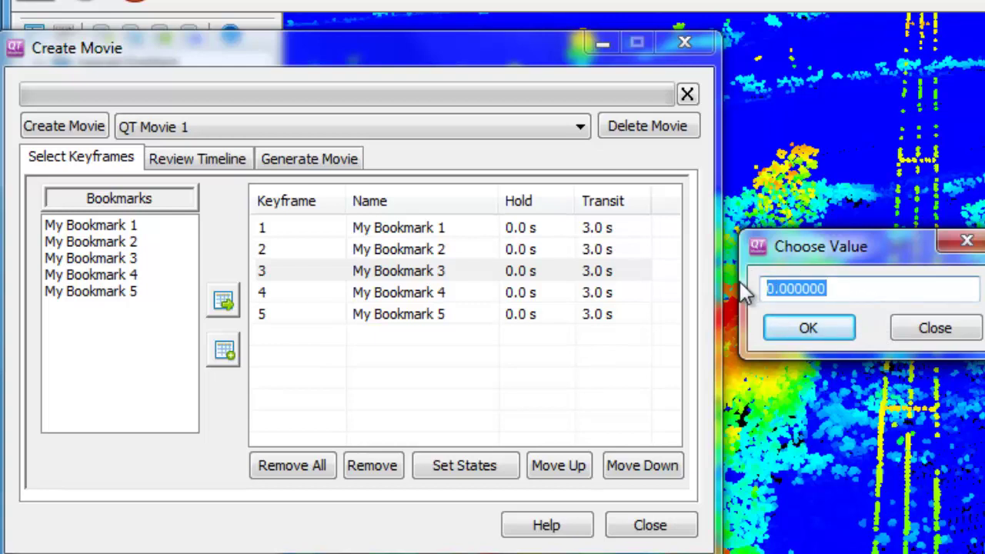
type("5")
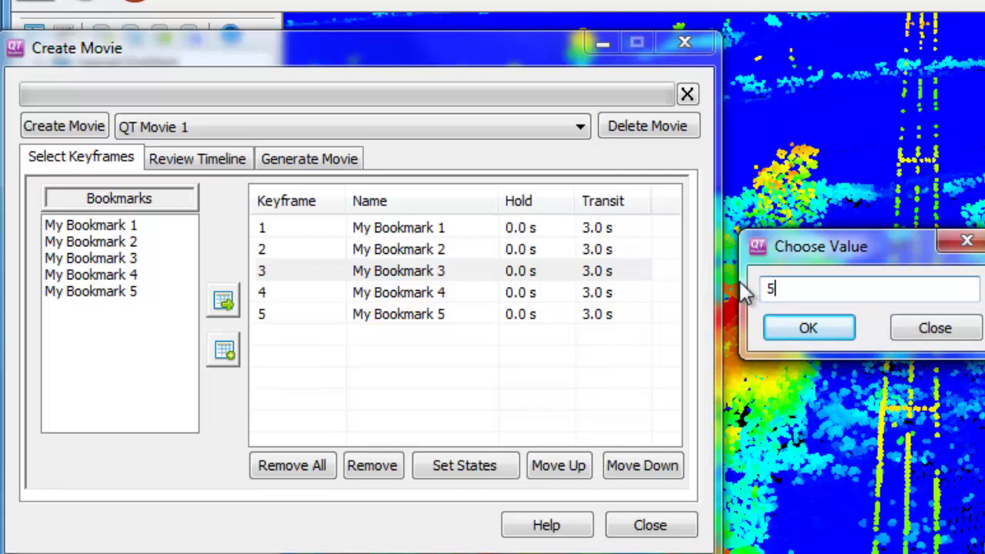
left_click(794, 325)
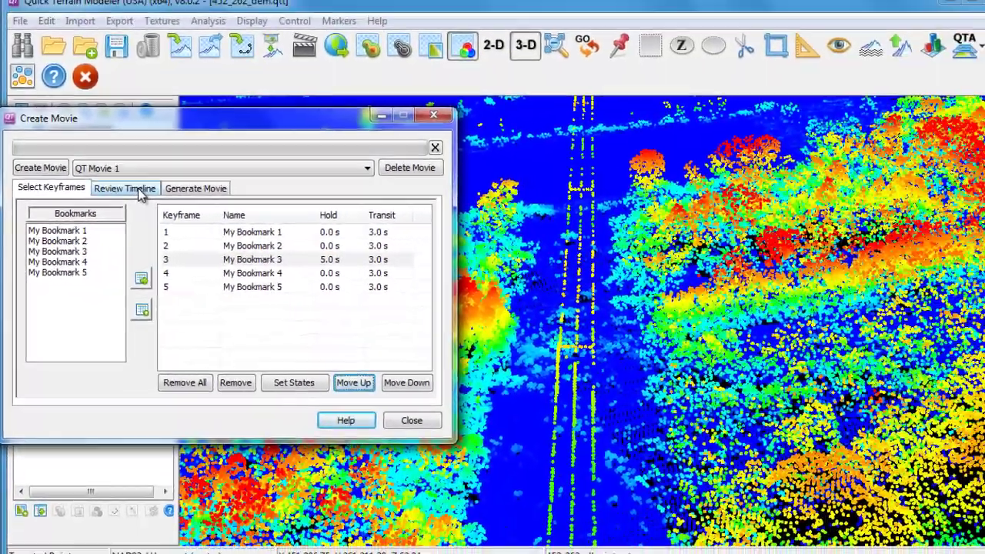
- Play the movie on the timeline to review the hold at keyframe 3
left_click(159, 188)
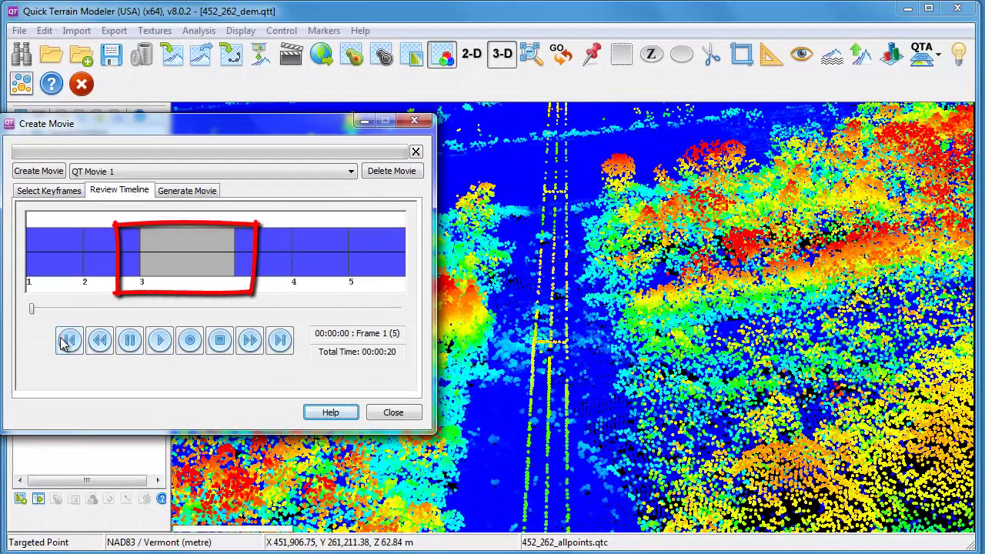
left_click(160, 343)
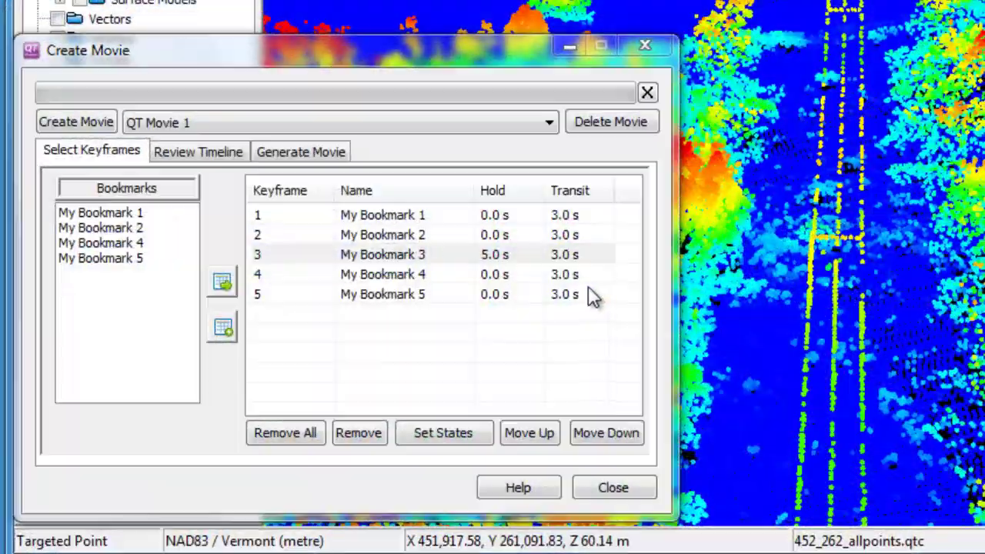
- Add an overlay to keyframe 3 and draw a red ellipse outline around the power line crossbar in the middle of the corridor
right_click(377, 258)
mouse_move(451, 258)
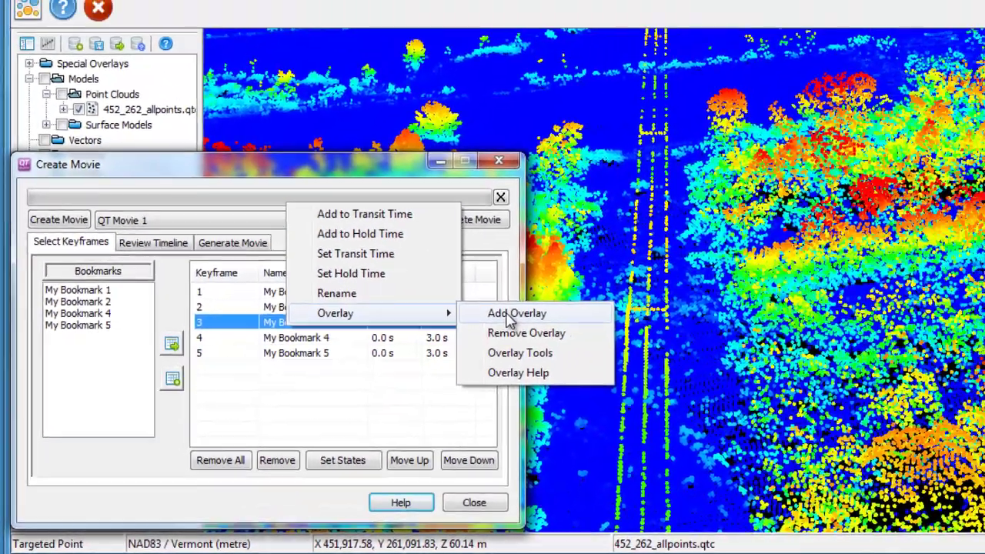
left_click(625, 261)
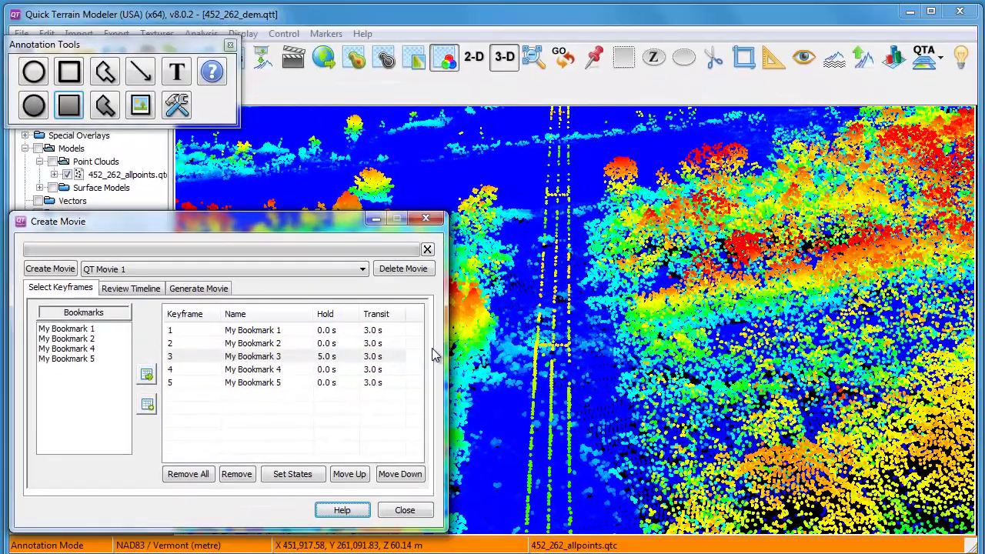
left_click(33, 71)
mouse_move(481, 293)
left_mouse_down()
mouse_move(512, 328)
mouse_move(619, 392)
left_mouse_up()
- Add the text annotation "Vegetation Encroachment" just above the red ellipse
left_click(176, 73)
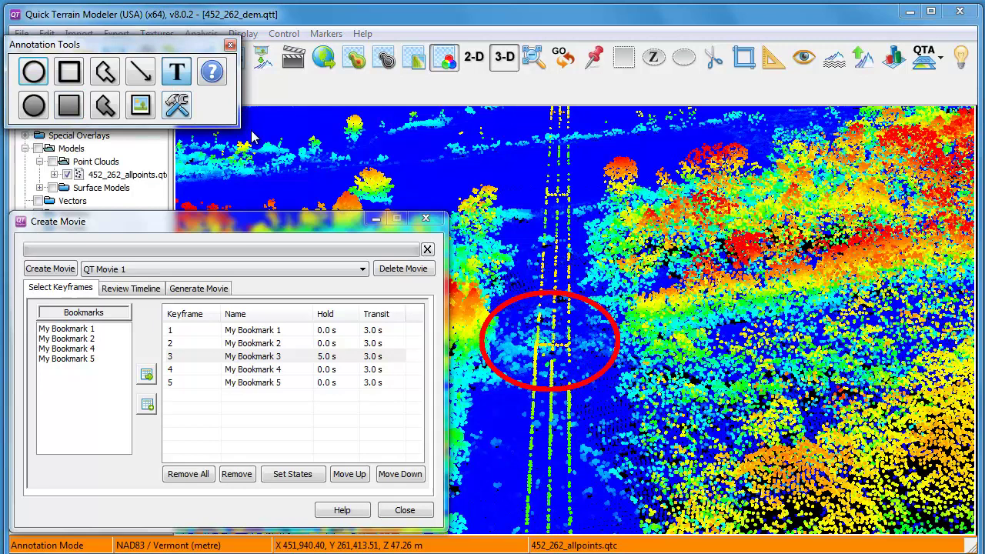
left_click(482, 274)
type("Vegetation Encroachment")
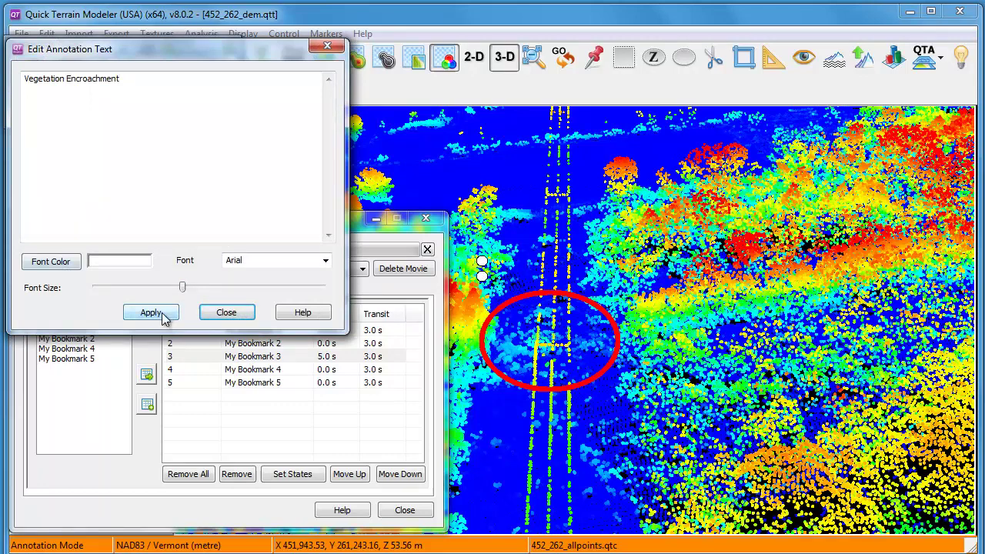
left_click(151, 312)
left_click(224, 319)
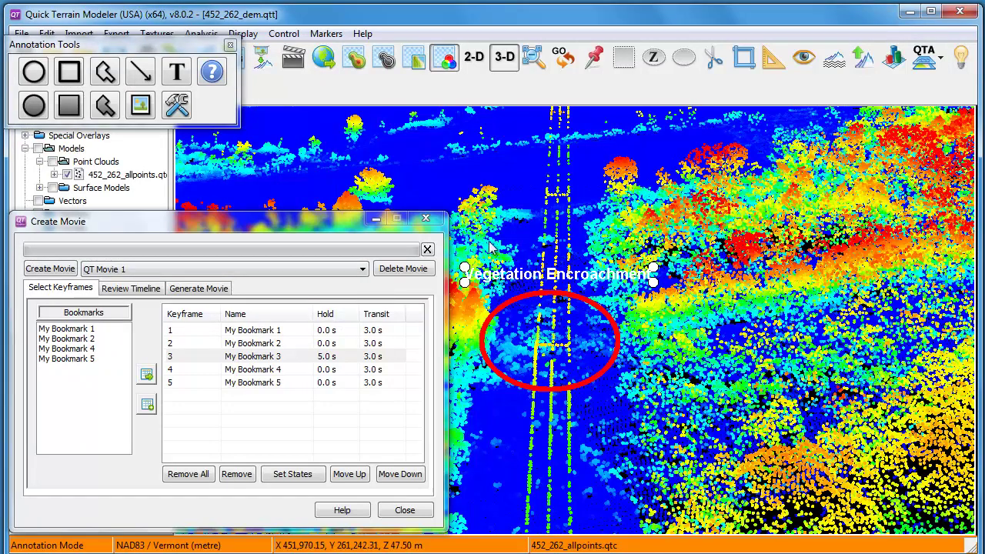
- Draw a filled rectangle over the "Vegetation Encroachment" text and send it behind the text
left_click(69, 105)
mouse_move(455, 246)
left_mouse_down()
mouse_move(466, 265)
mouse_move(666, 289)
left_mouse_up()
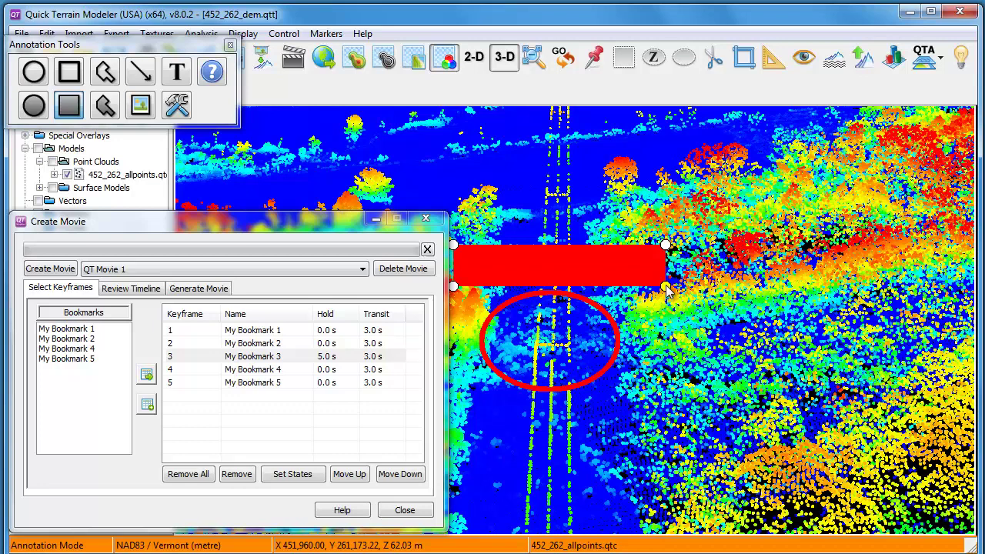
right_click(457, 281)
left_click(516, 178)
- Set the fill color of the rectangle behind the text to black and close the annotation tools
right_click(476, 266)
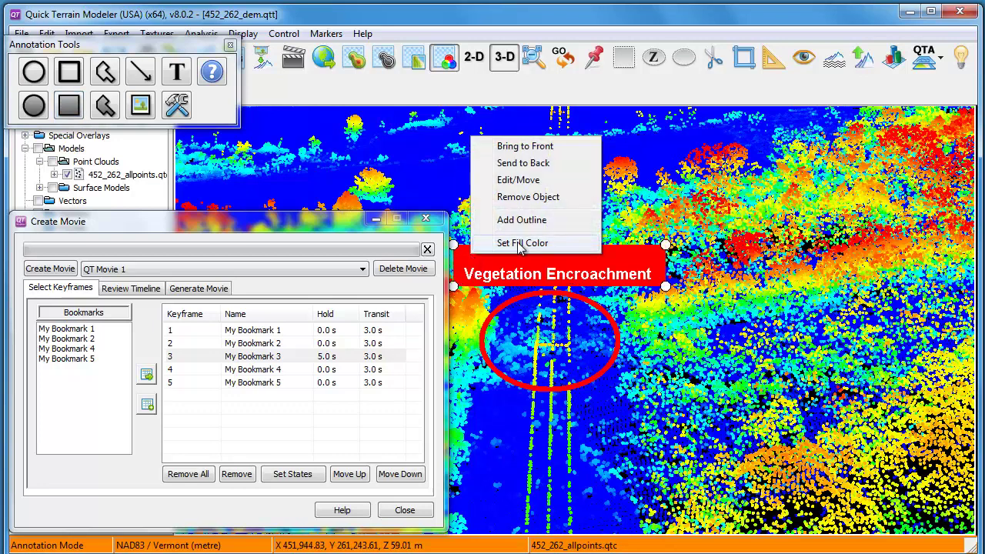
left_click(521, 244)
left_click(28, 172)
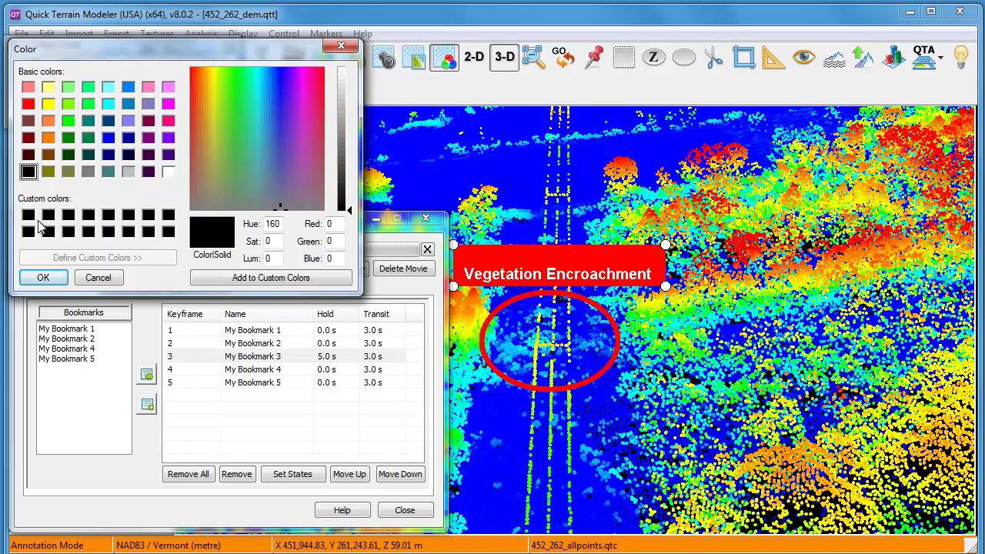
left_click(42, 278)
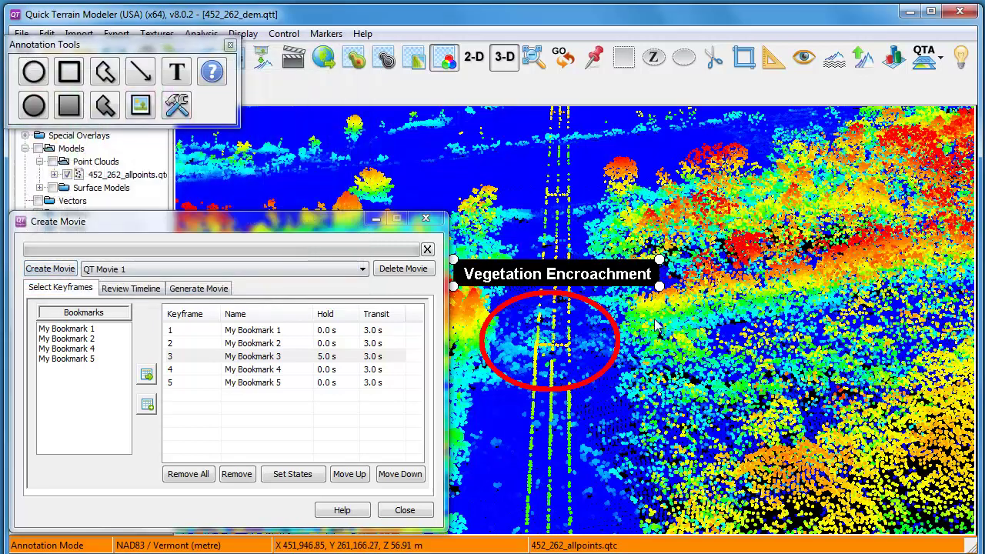
left_click(229, 48)
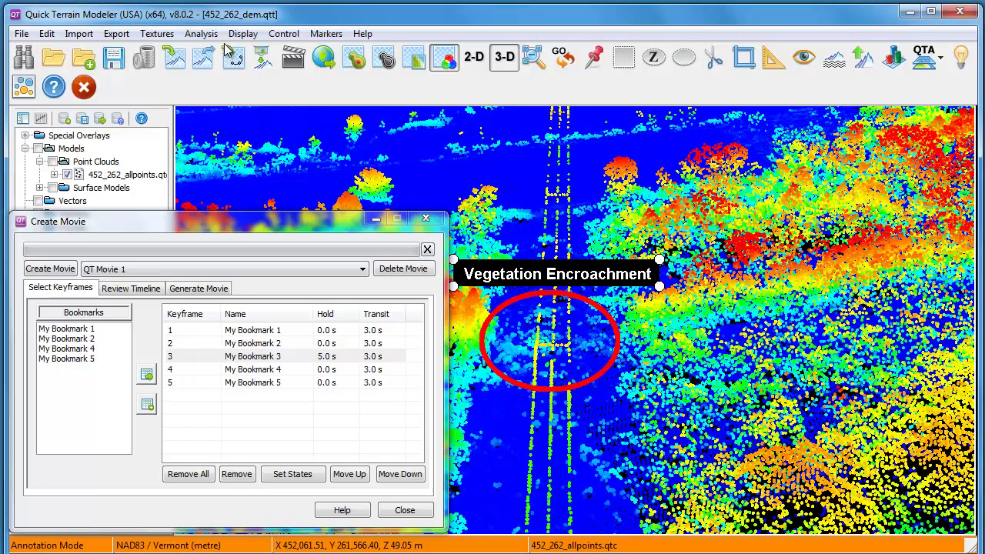
- Play the movie on the timeline to check the new annotation overlay at keyframe 3
left_click(139, 290)
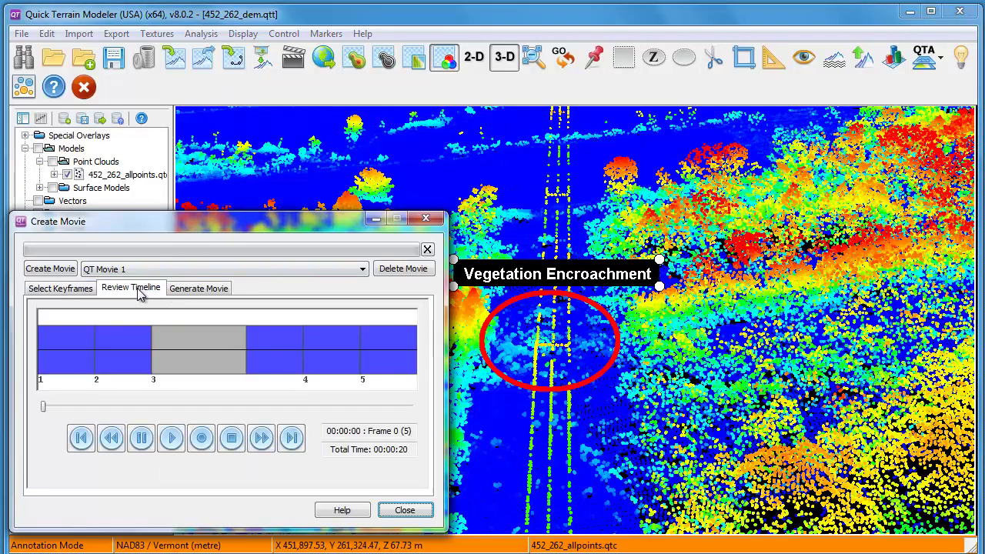
left_click(170, 443)
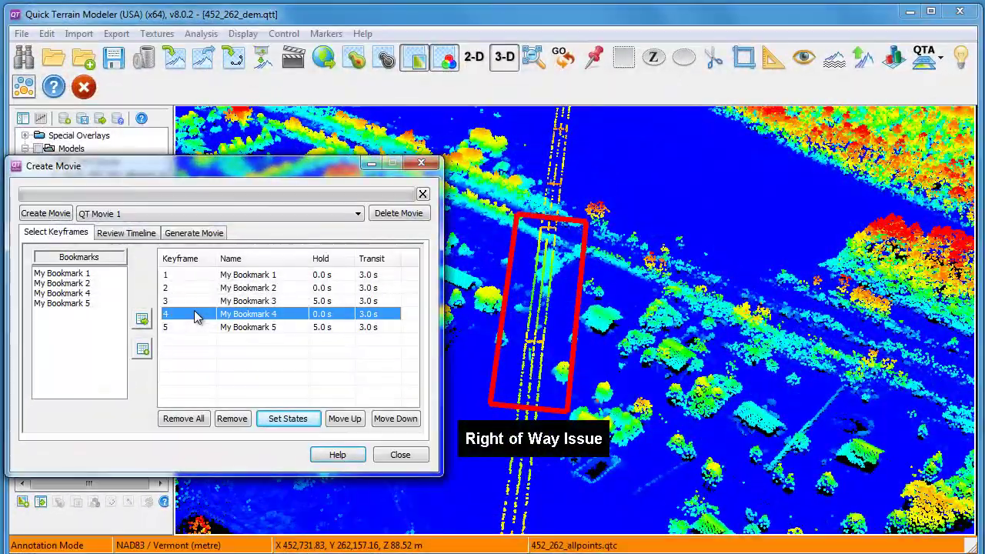
- Set the transit time of keyframe 4 (My Bookmark 4) to 9 seconds
right_click(197, 315)
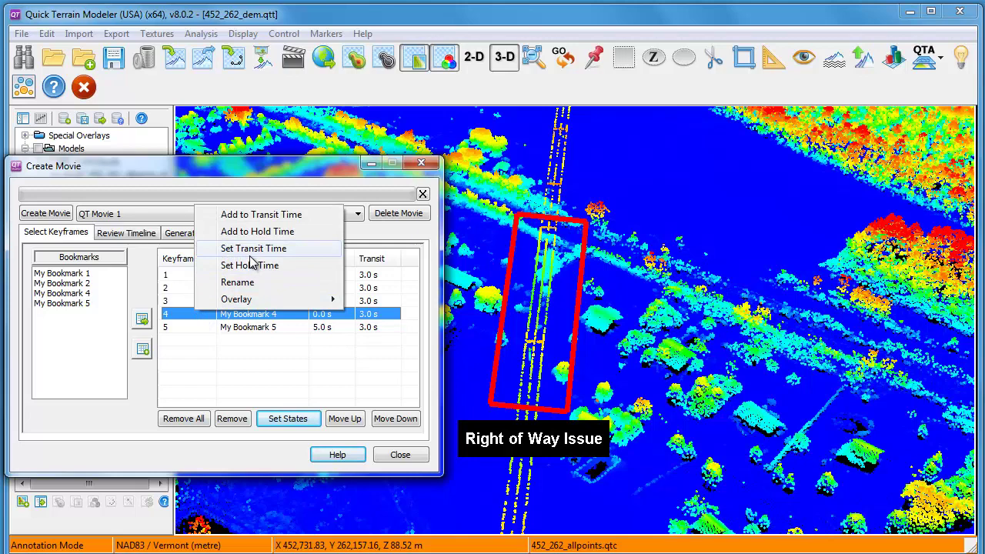
left_click(254, 248)
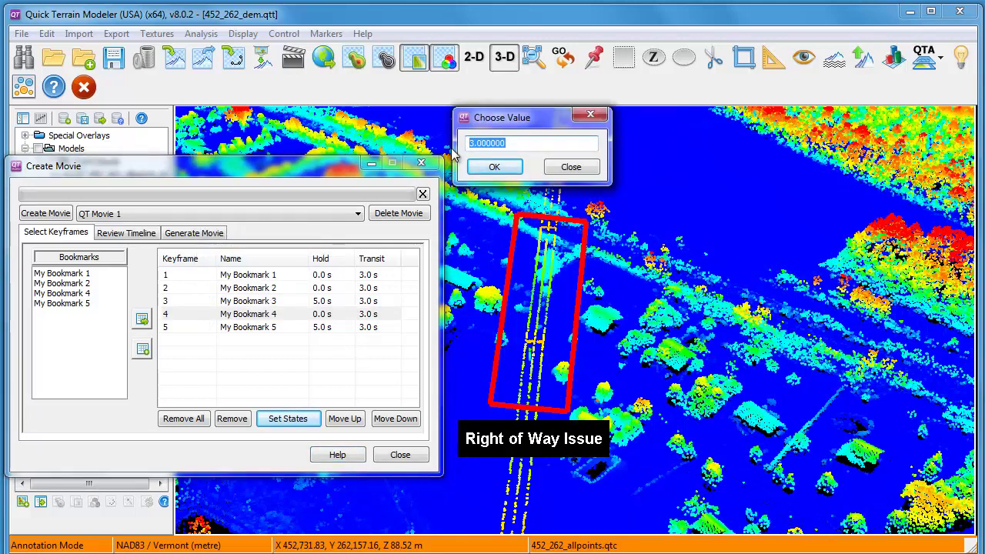
left_click(493, 168)
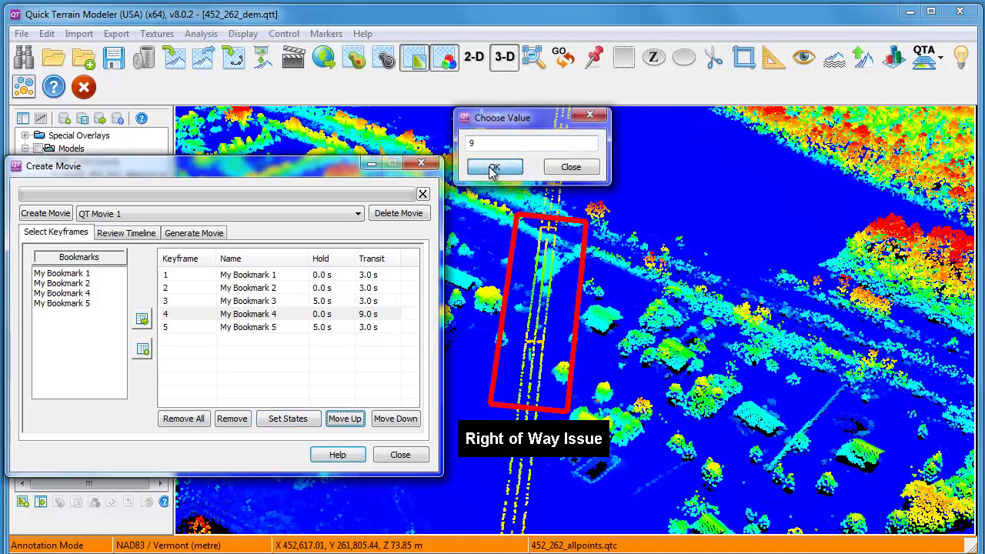
- Play the movie on the timeline from about 11 seconds to review the longer transit after keyframe 4, and pause during keyframe 5
left_click(137, 235)
left_click(71, 389)
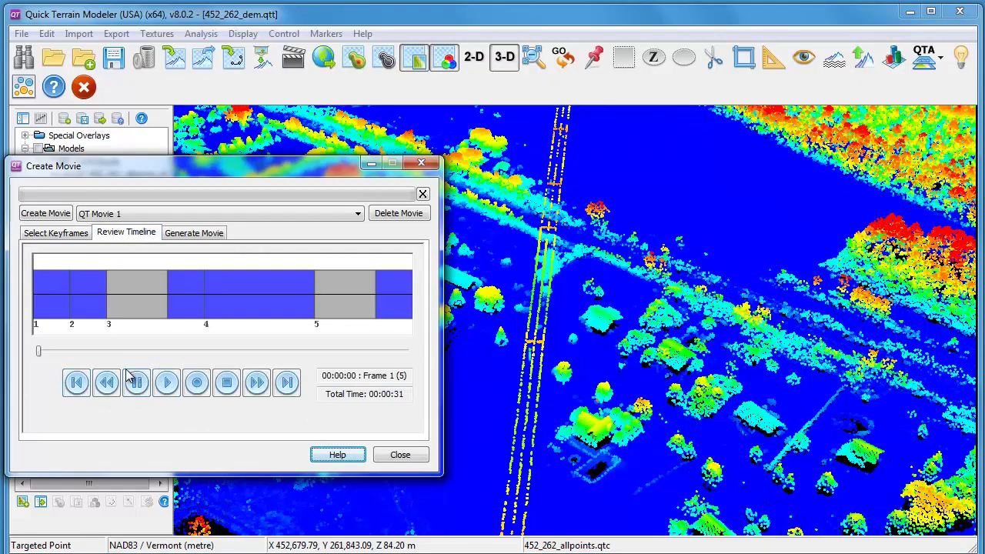
left_click_drag(38, 351, 162, 351)
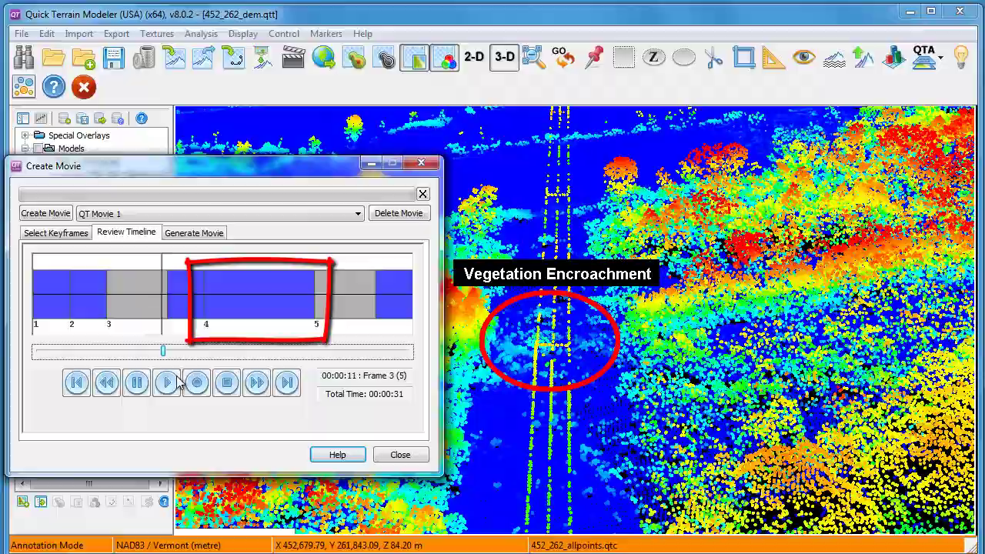
left_click(169, 383)
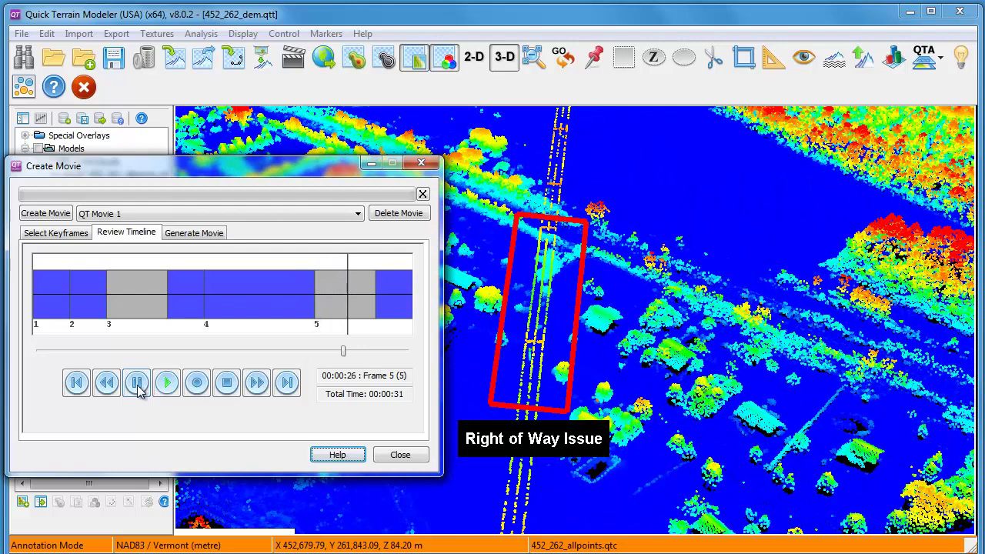
left_click(138, 384)
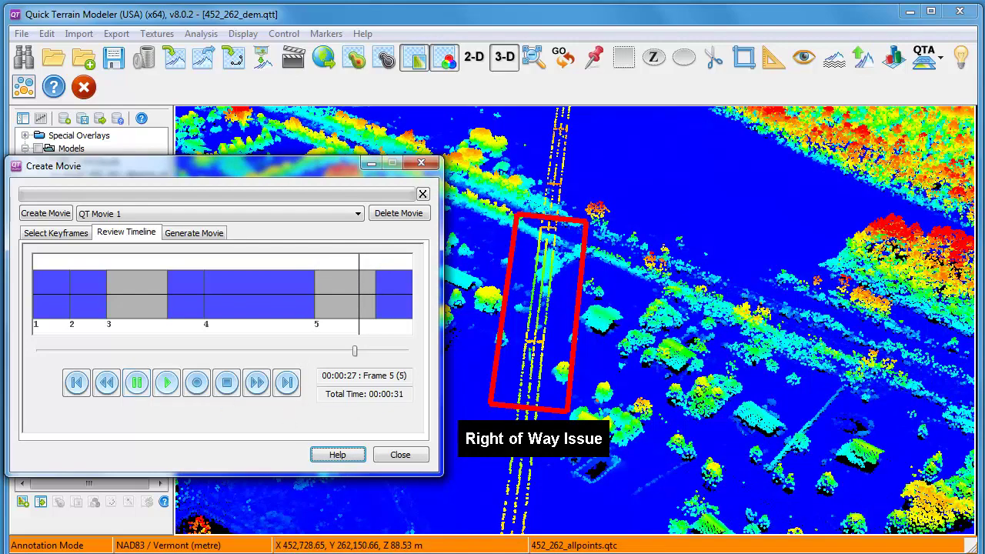